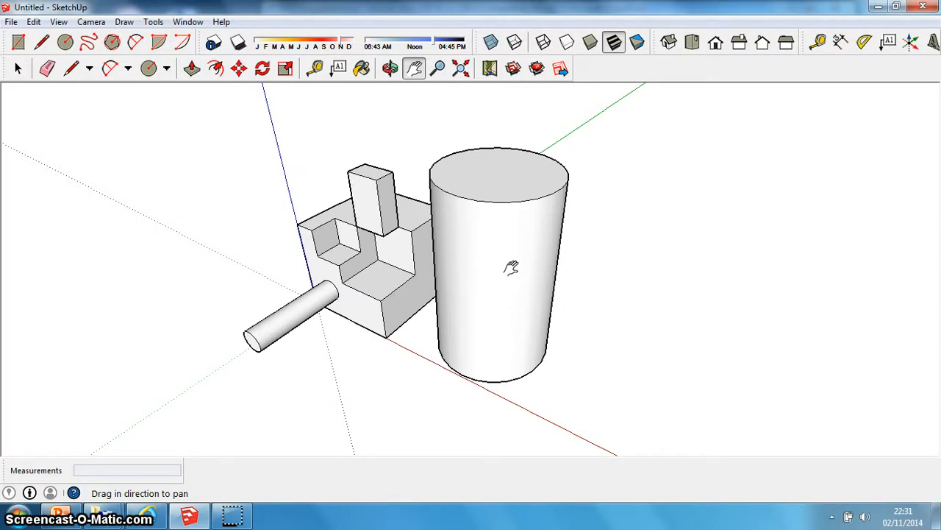
# Delete the block's side face beside the large cylinder and the inner wall of its corner notch facing the same way
pyautogui.click(19, 70)
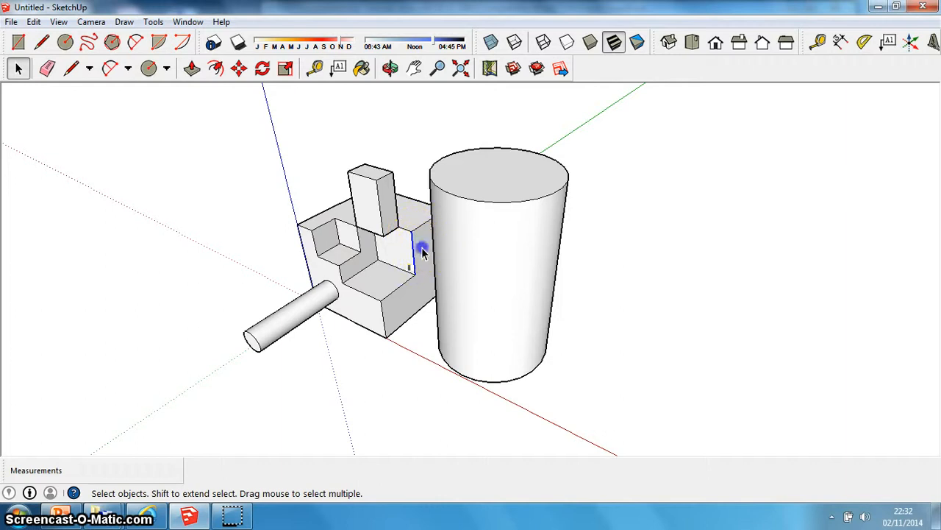
pyautogui.click(425, 285)
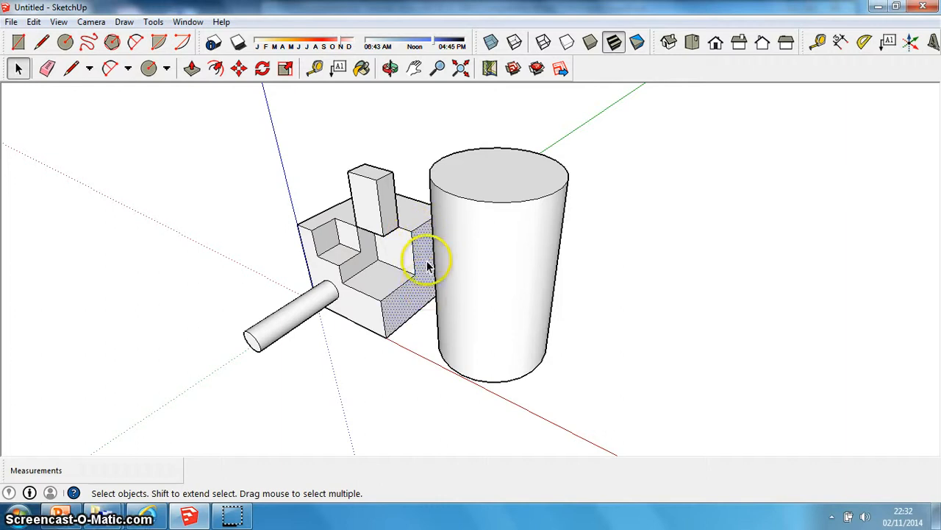
pyautogui.press('Delete')
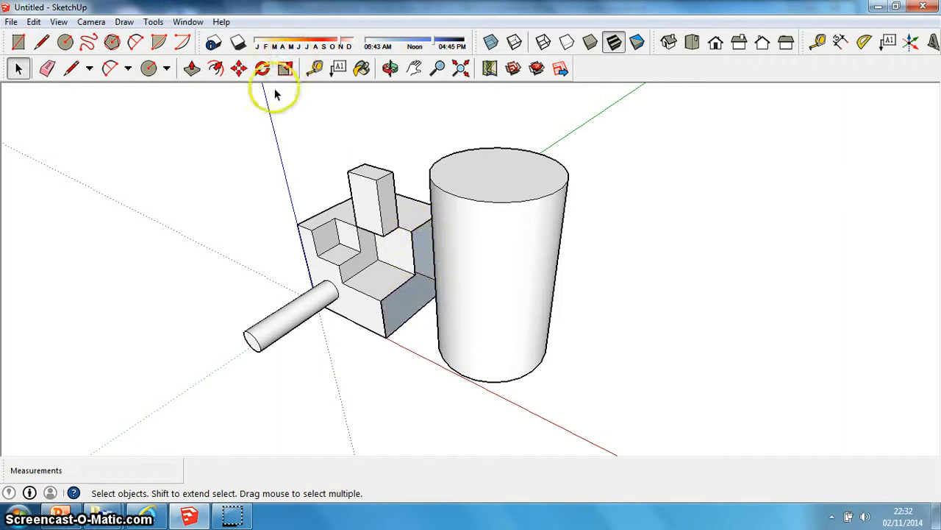
pyautogui.click(390, 67)
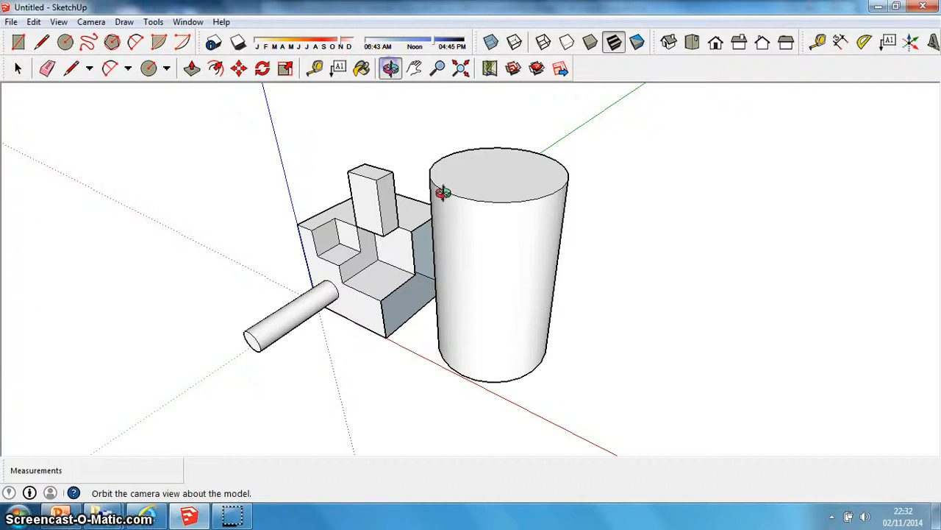
pyautogui.moveTo(442, 193); pyautogui.dragTo(481, 142)
pyautogui.click(18, 68)
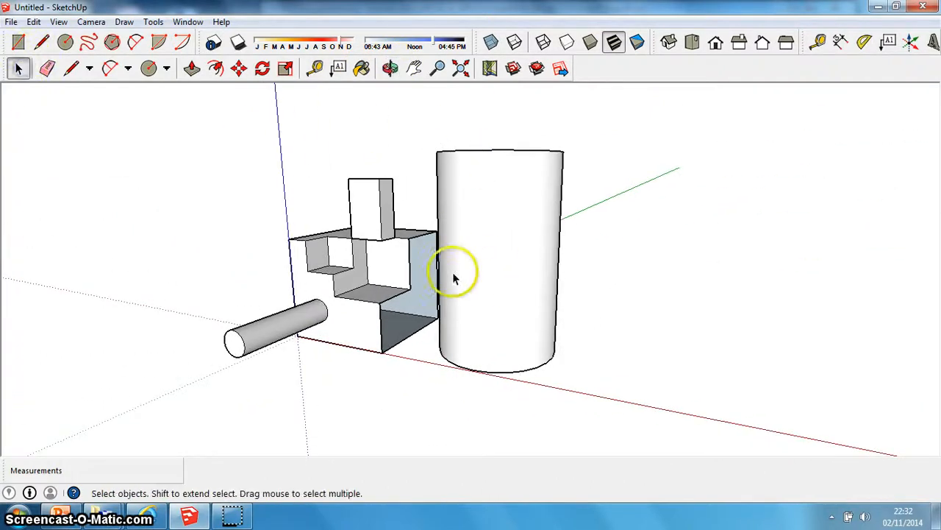
pyautogui.click(409, 262)
pyautogui.press('Delete')
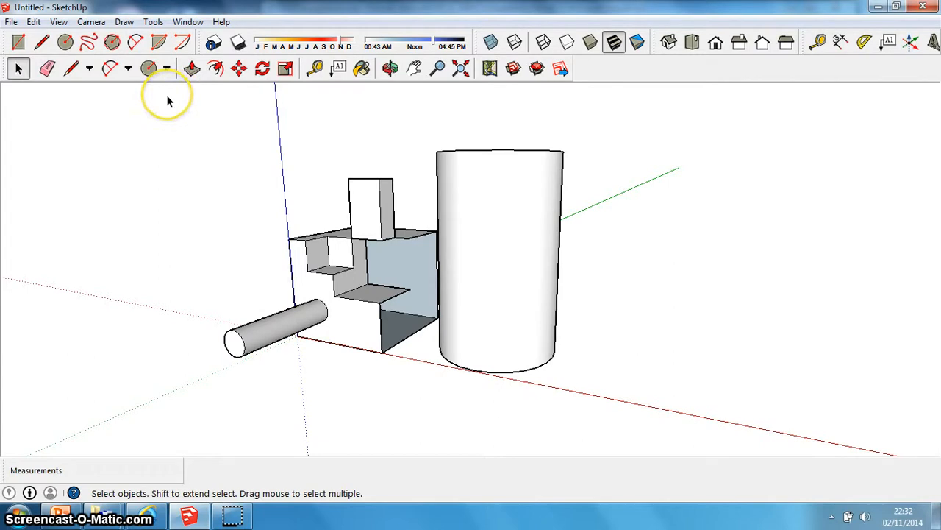
# Delete all the shapes to leave an empty model
pyautogui.moveTo(168, 101); pyautogui.dragTo(637, 440)
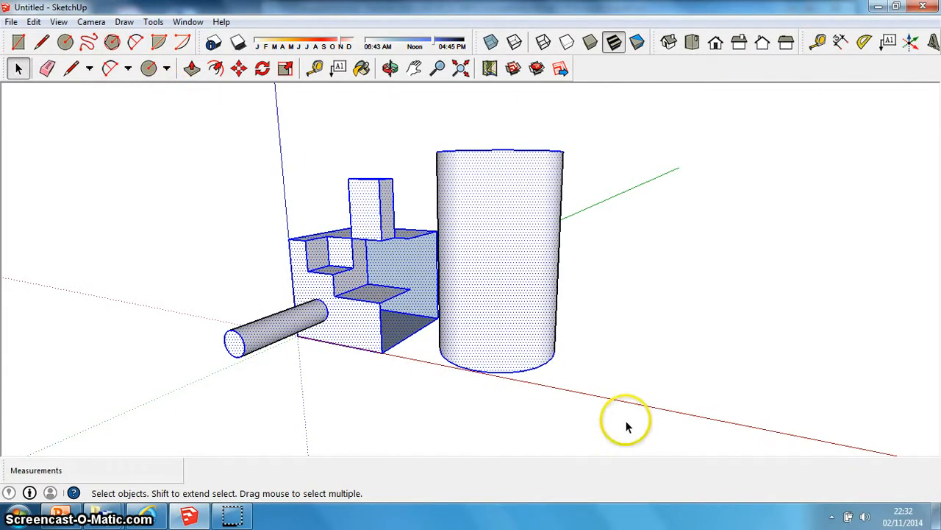
pyautogui.press('Delete')
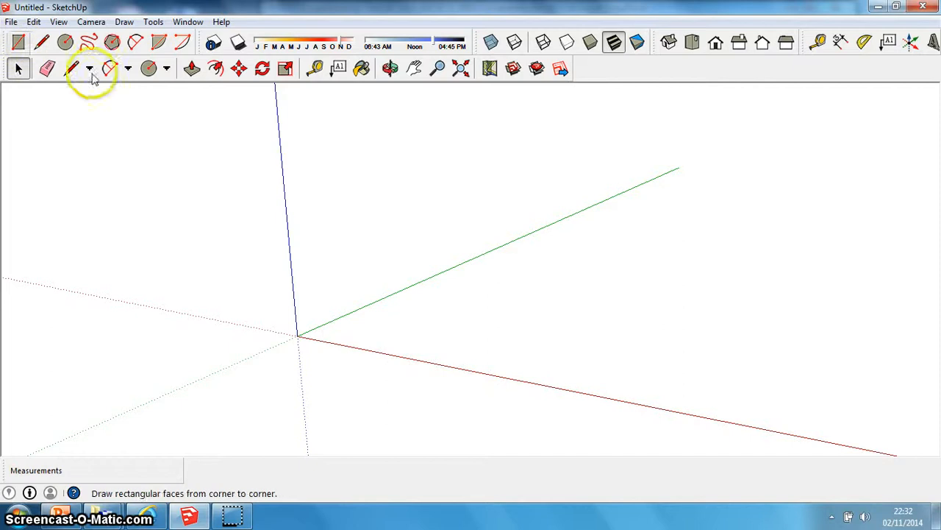
# Draw a 300 mm by 300 mm rectangle on the ground plane, starting at the origin
pyautogui.click(390, 68)
pyautogui.moveTo(542, 271); pyautogui.dragTo(509, 366)
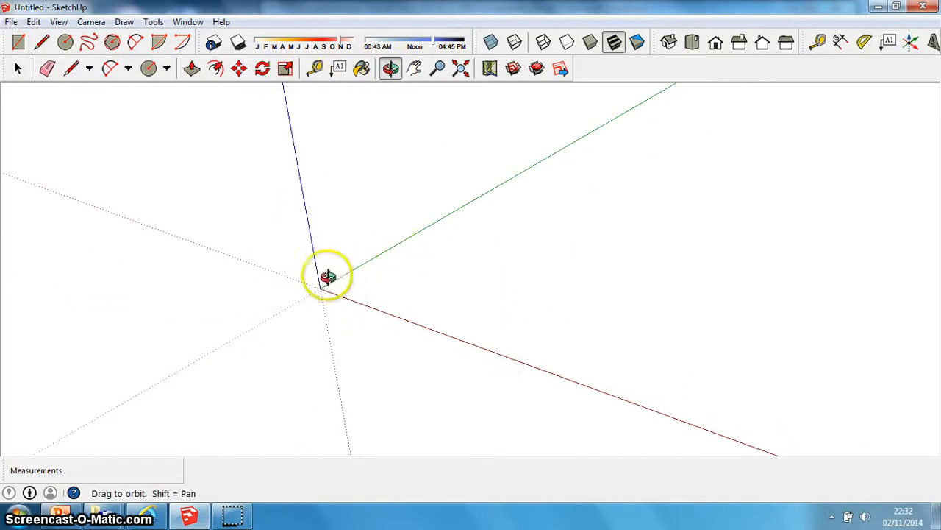
pyautogui.click(19, 43)
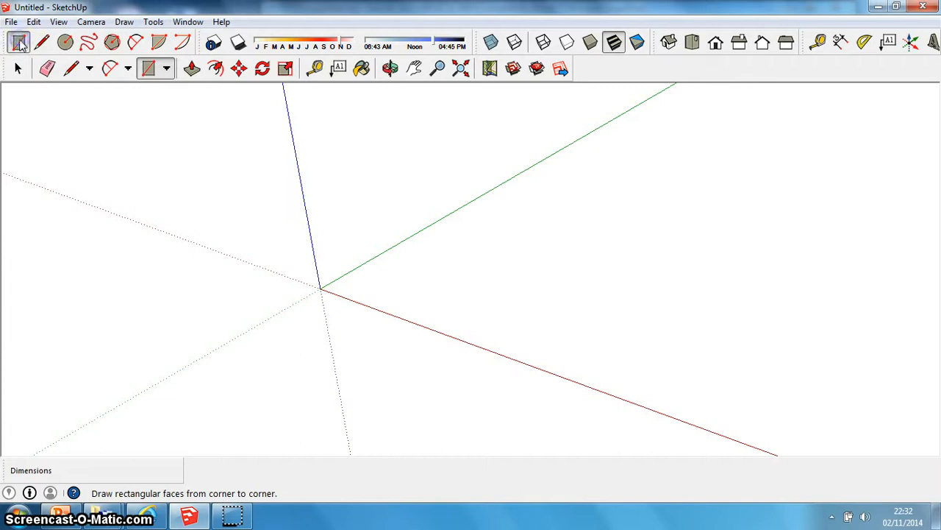
pyautogui.click(19, 43)
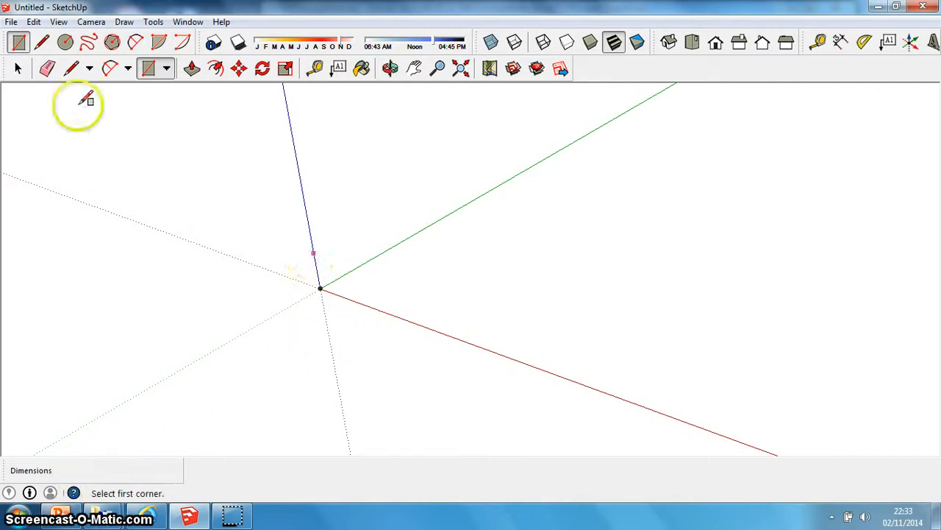
pyautogui.click(320, 287)
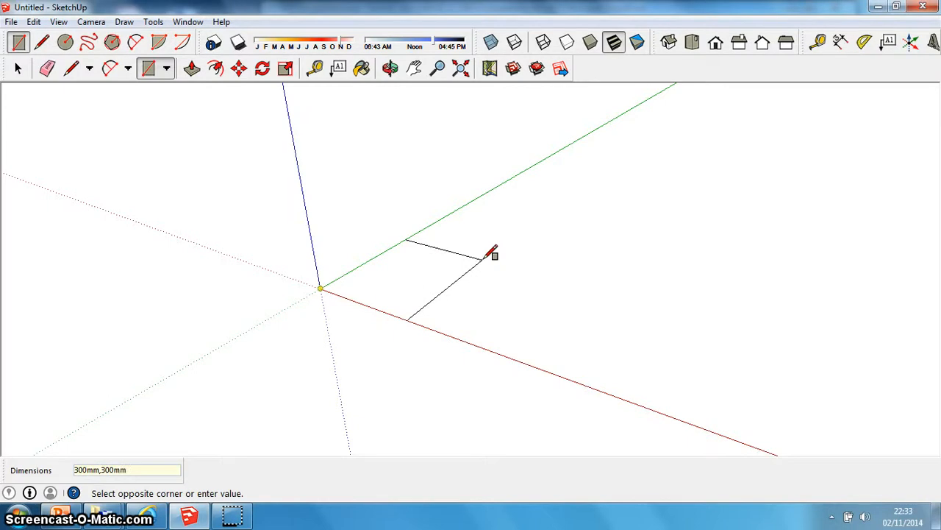
pyautogui.press('Escape')
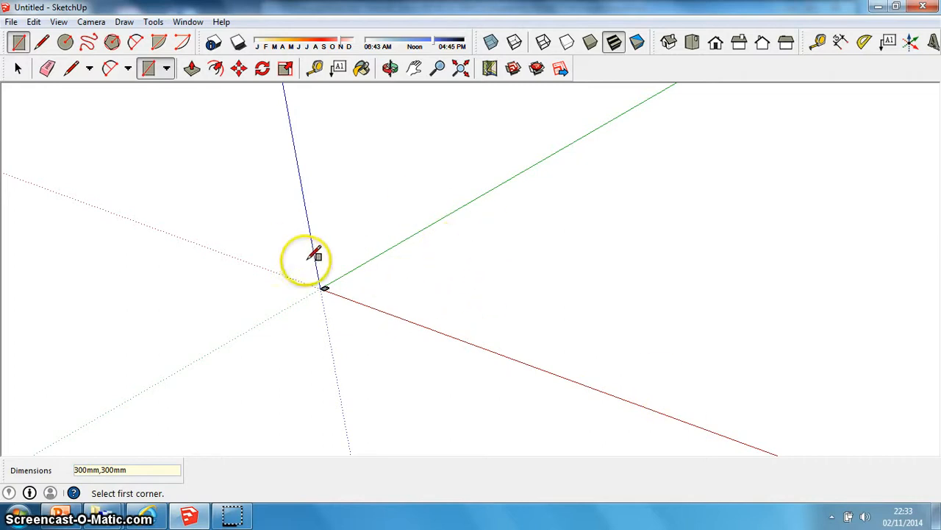
# Extrude the square upward 600 mm with Push/Pull to form a tall block
pyautogui.scroll(4, 324, 287)
pyautogui.scroll(6, 329, 289)
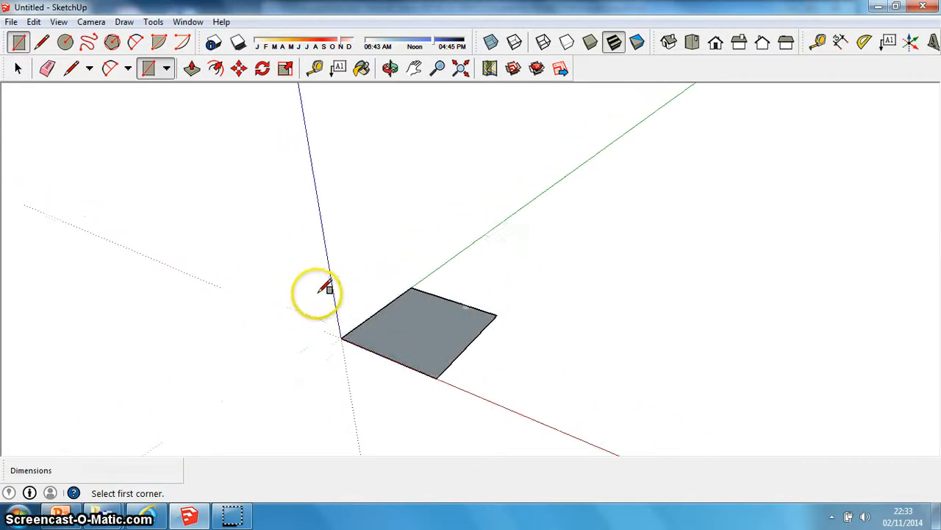
pyautogui.scroll(1, 322, 291)
pyautogui.scroll(-1, 323, 289)
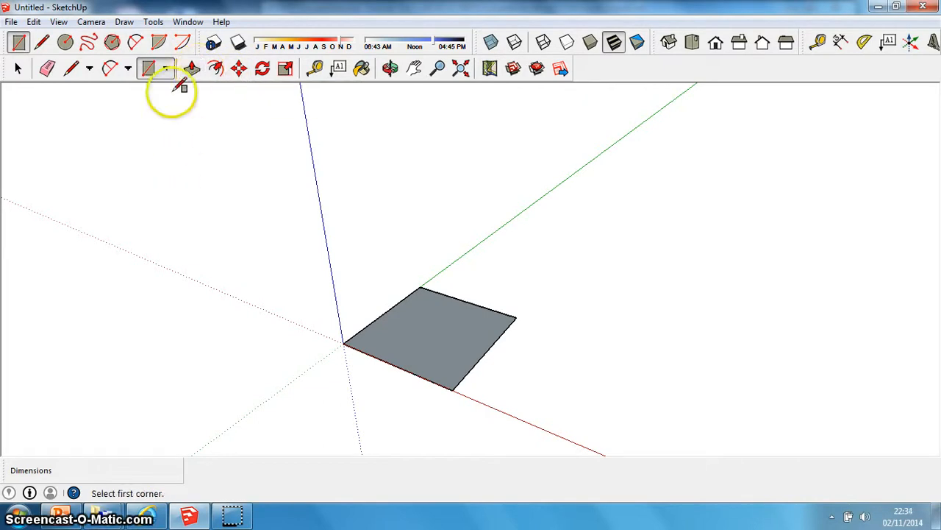
pyautogui.click(192, 69)
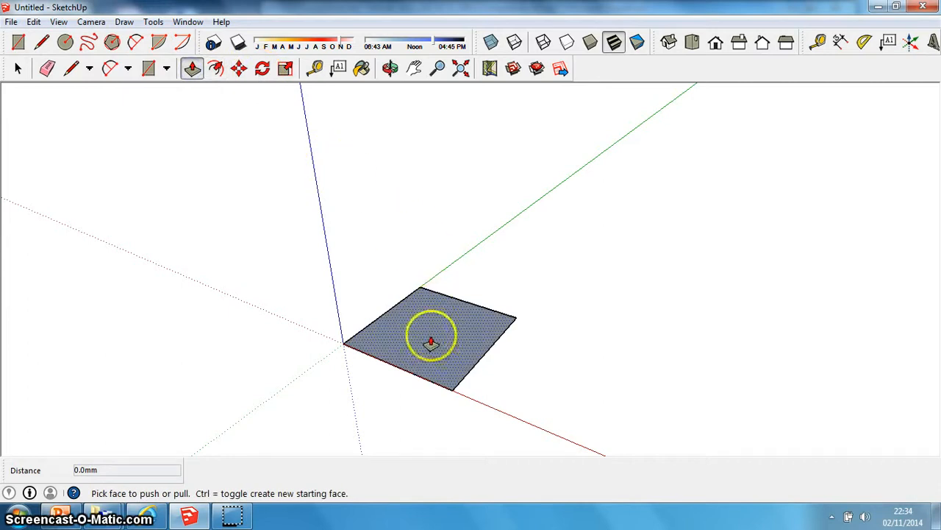
pyautogui.moveTo(431, 342); pyautogui.dragTo(476, 167)
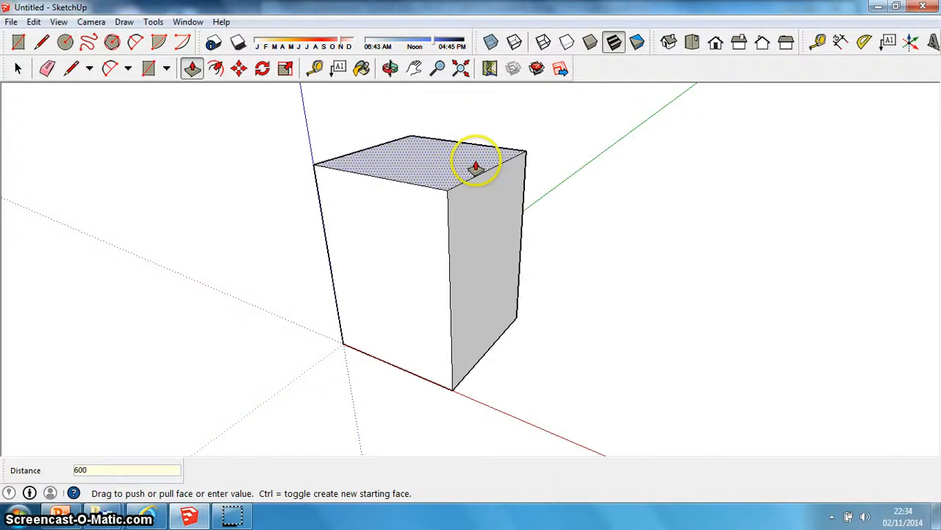
pyautogui.press('Return')
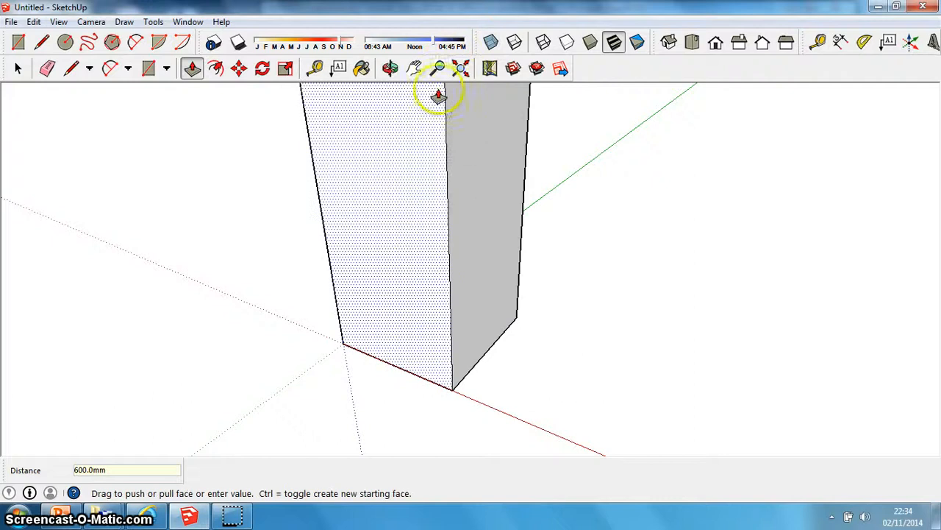
# Draw a 300 mm line across the block's top face, parallel to the green axis and close to the edge above the origin
pyautogui.click(459, 68)
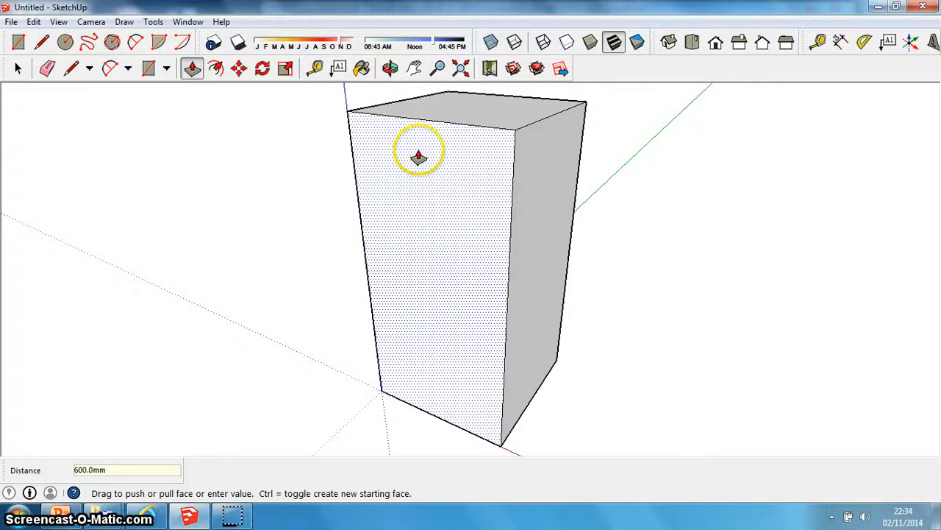
pyautogui.scroll(-5, 418, 152)
pyautogui.click(390, 68)
pyautogui.moveTo(544, 174); pyautogui.dragTo(469, 142)
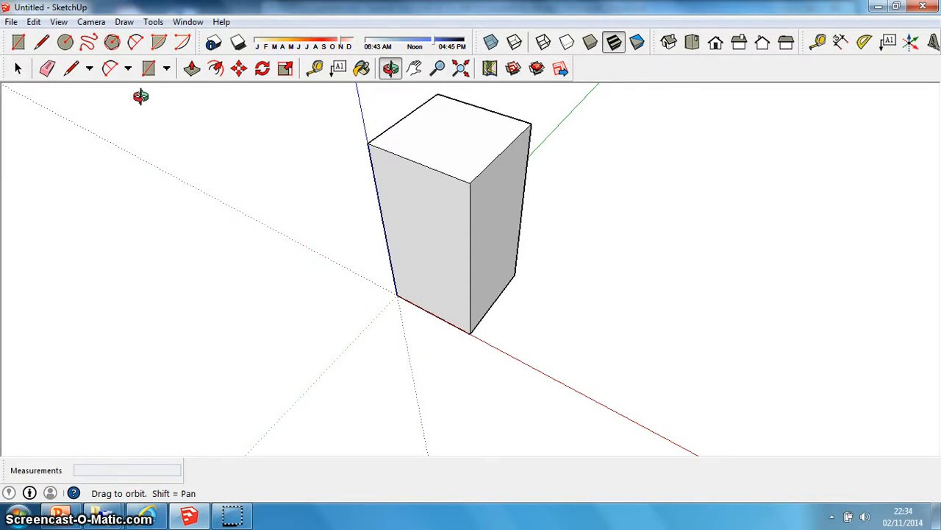
pyautogui.click(72, 67)
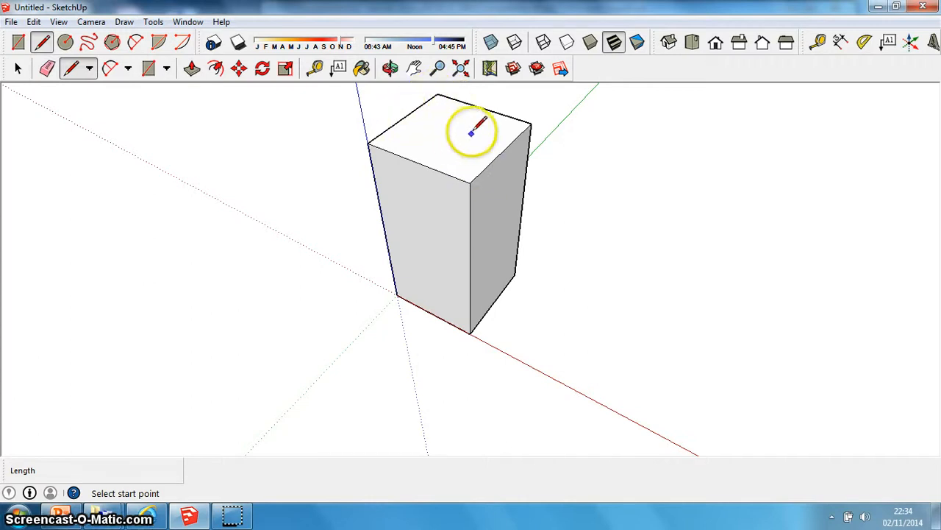
pyautogui.click(450, 97)
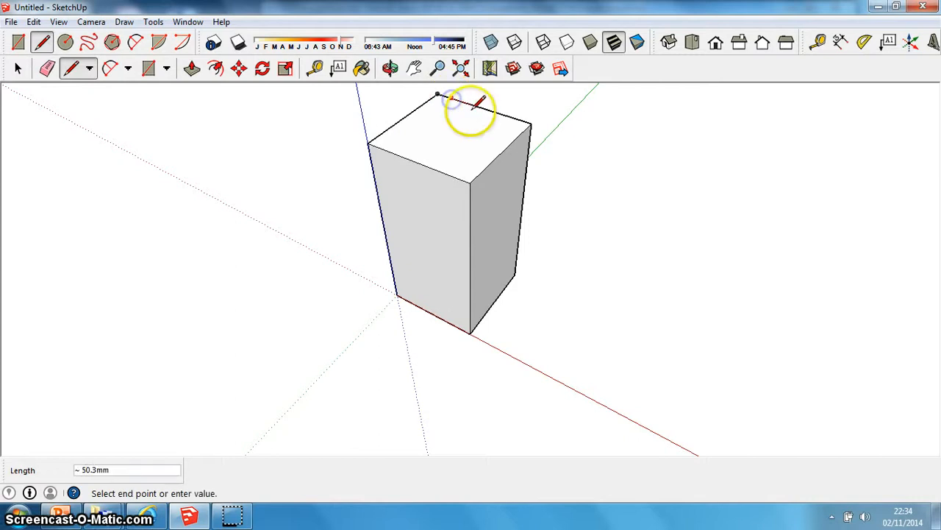
pyautogui.click(393, 141)
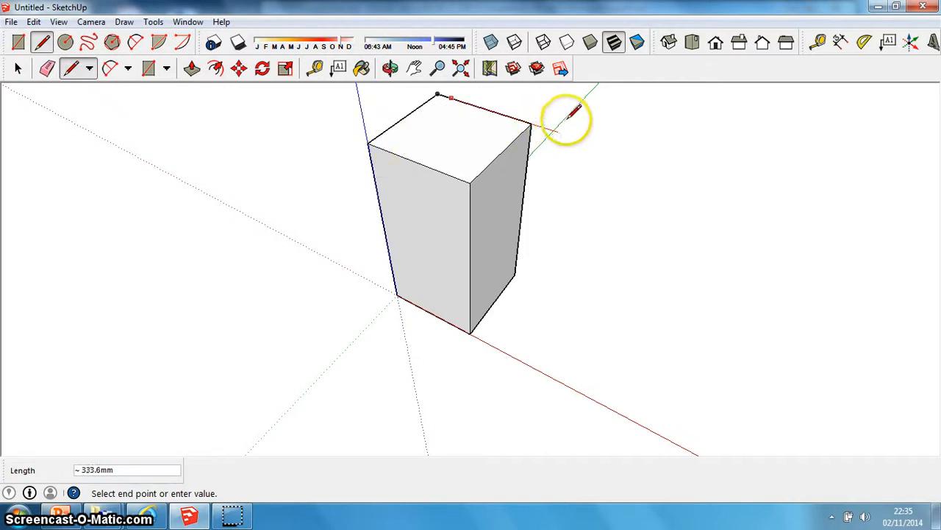
pyautogui.click(383, 148)
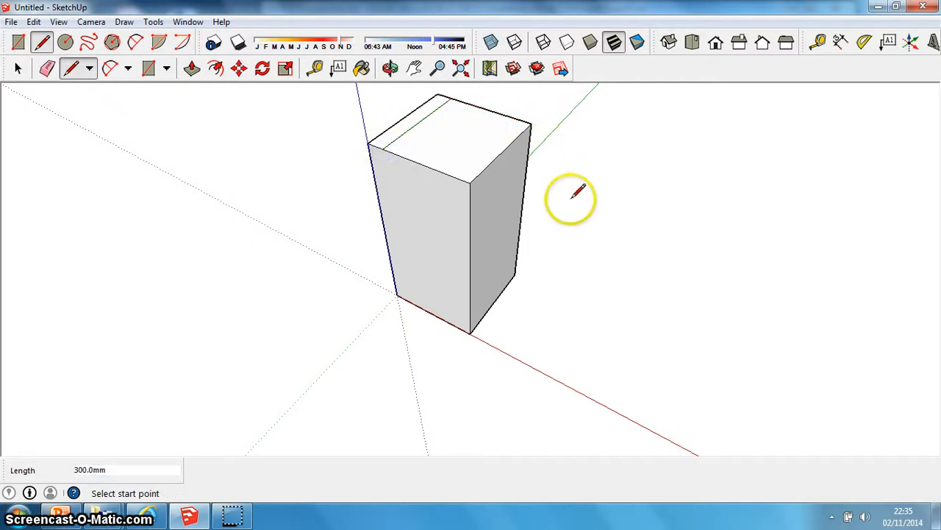
# Push the larger part of the top face down 300 mm to form the chair's seat and backrest
pyautogui.click(191, 68)
pyautogui.moveTo(448, 141); pyautogui.dragTo(447, 187)
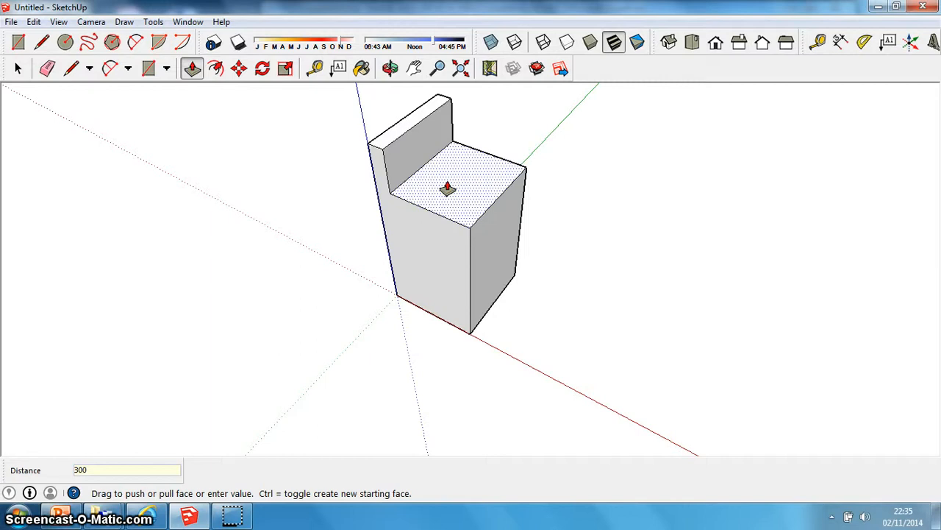
pyautogui.write('300mm')
pyautogui.press('Return')
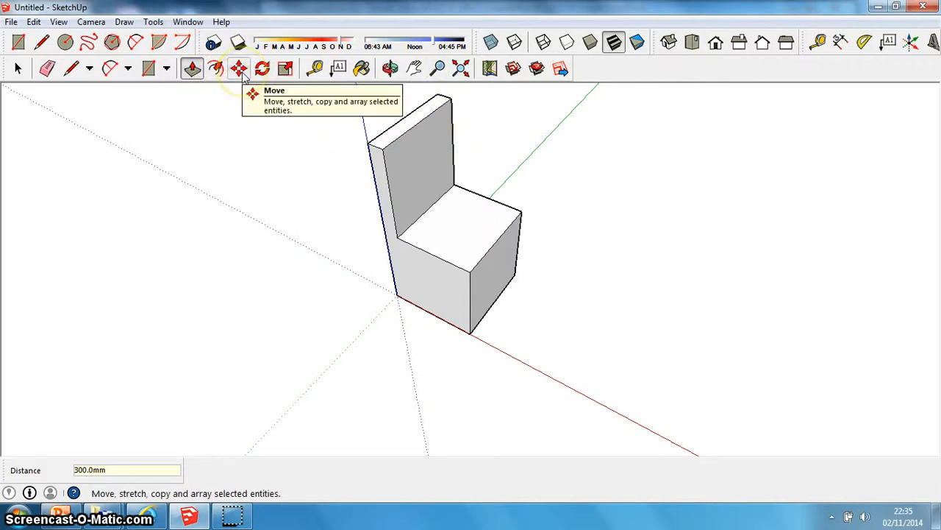
# Draw a rectangle about 197 mm by 254 mm on the chair's side face below the seat, starting on the bottom edge
pyautogui.click(389, 68)
pyautogui.moveTo(431, 279); pyautogui.dragTo(498, 187)
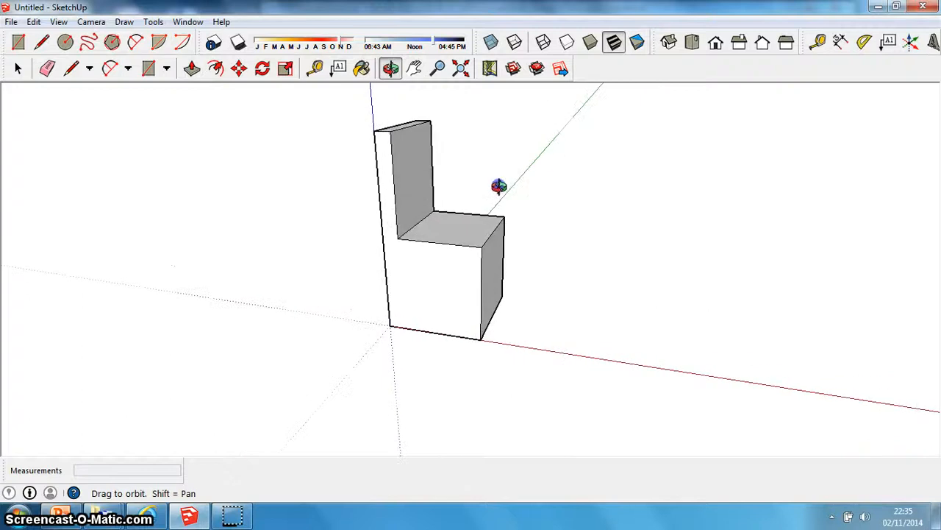
pyautogui.click(145, 72)
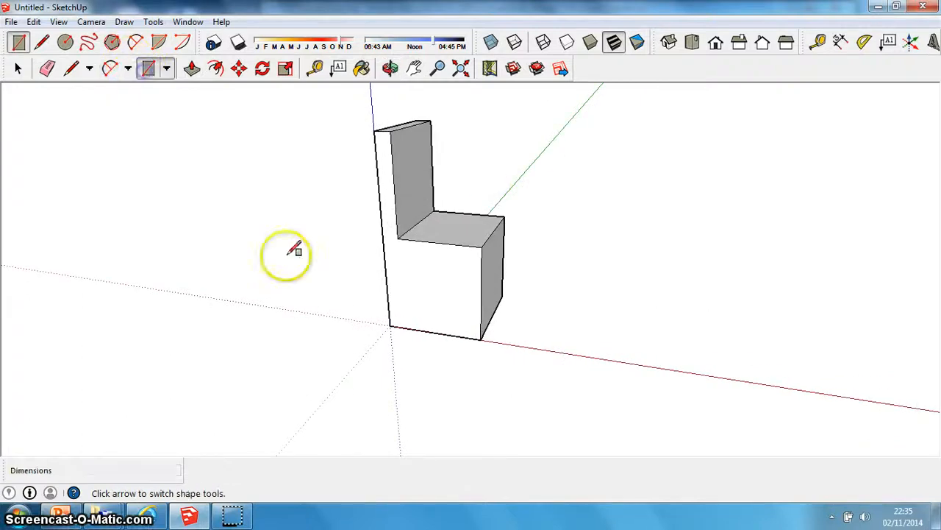
pyautogui.click(407, 328)
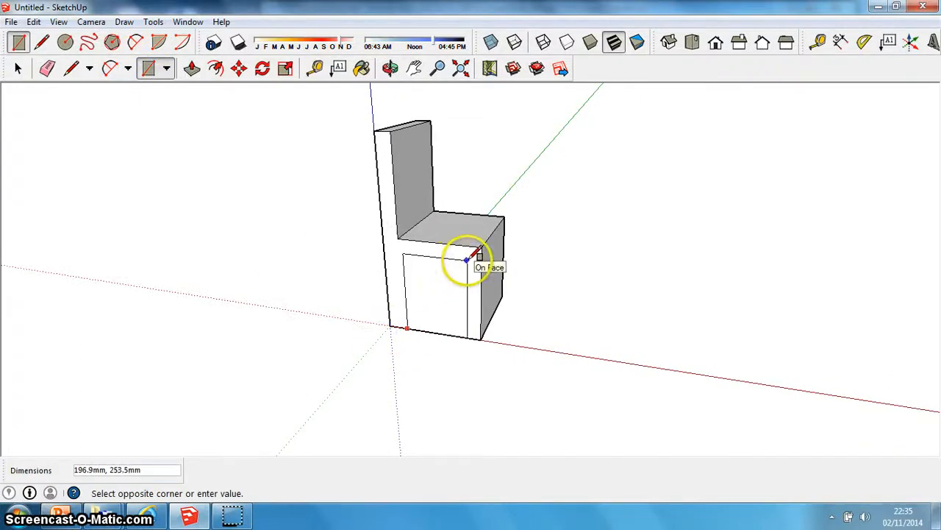
pyautogui.click(468, 258)
# Push the side rectangle 300 mm through the chair's base to cut out the opening under the seat
pyautogui.click(191, 68)
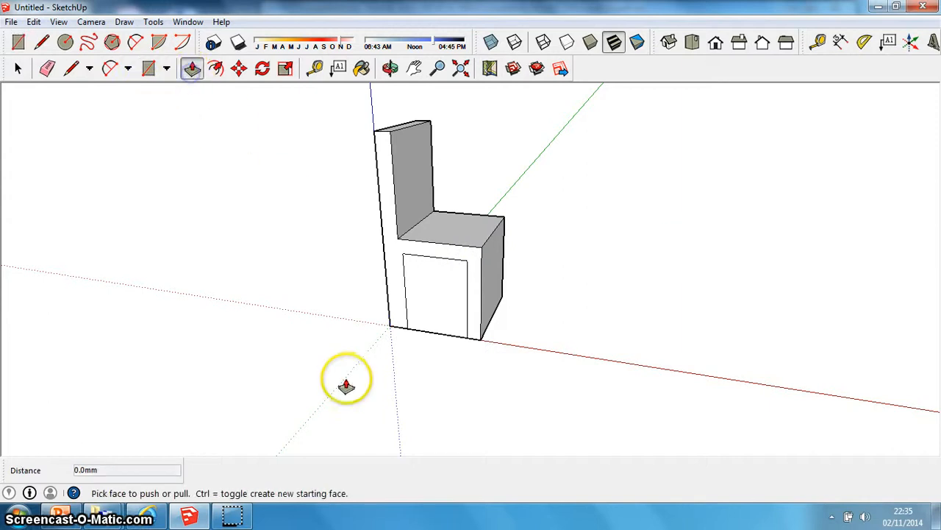
pyautogui.click(416, 316)
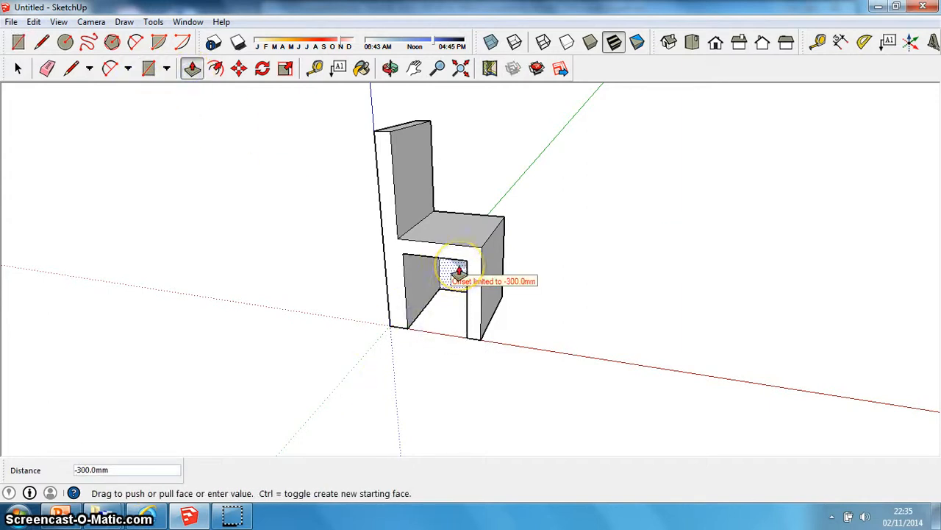
pyautogui.click(457, 272)
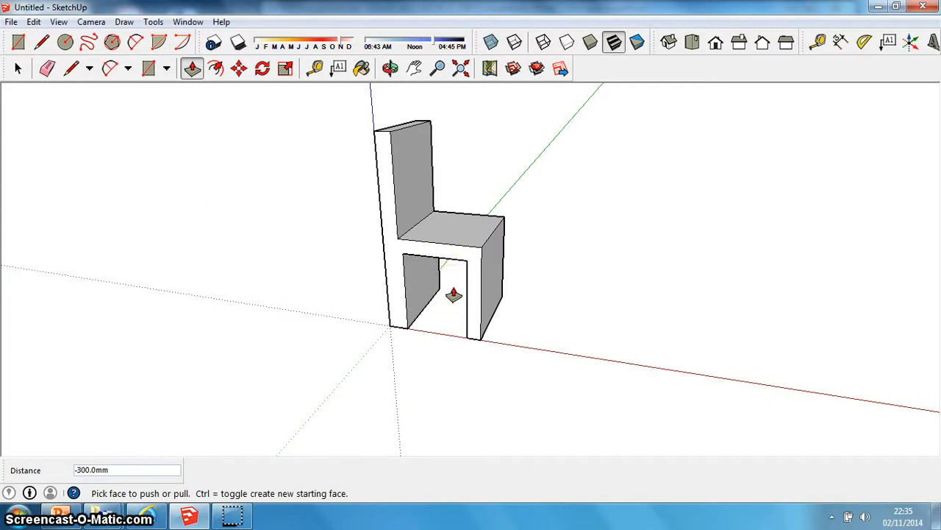
pyautogui.moveTo(444, 322); pyautogui.dragTo(440, 298)
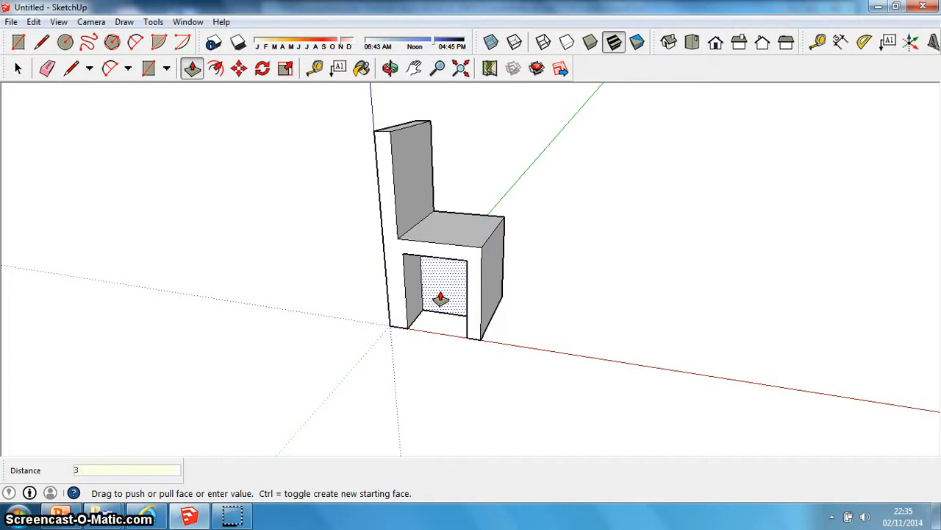
pyautogui.write('m')
pyautogui.press('Return')
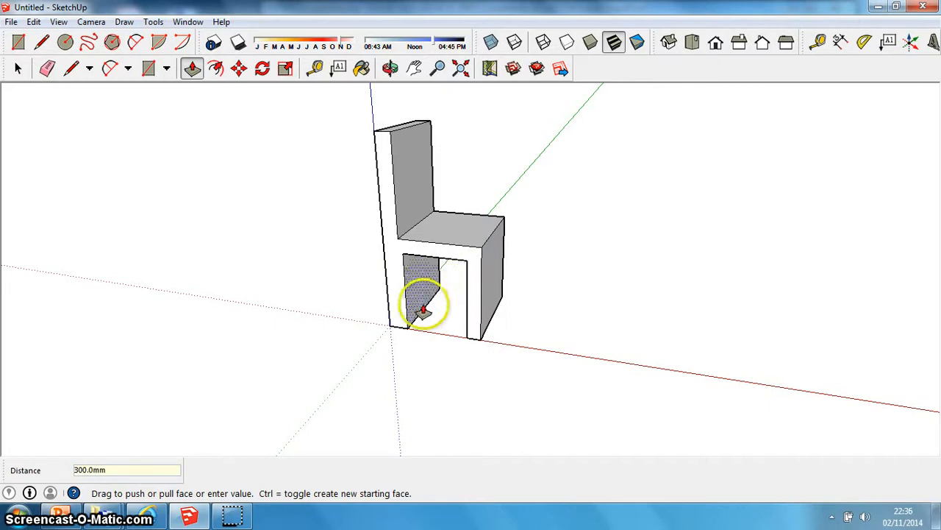
pyautogui.click(390, 68)
pyautogui.moveTo(538, 221); pyautogui.dragTo(408, 195)
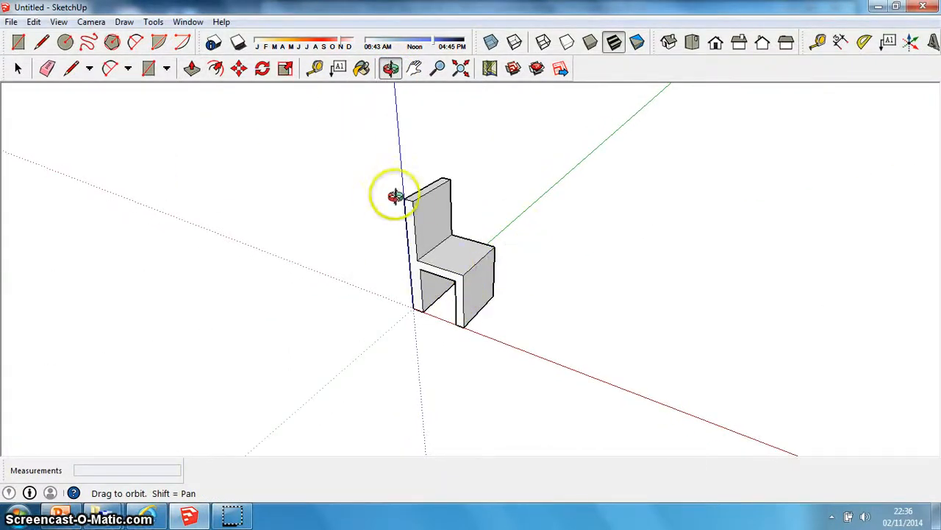